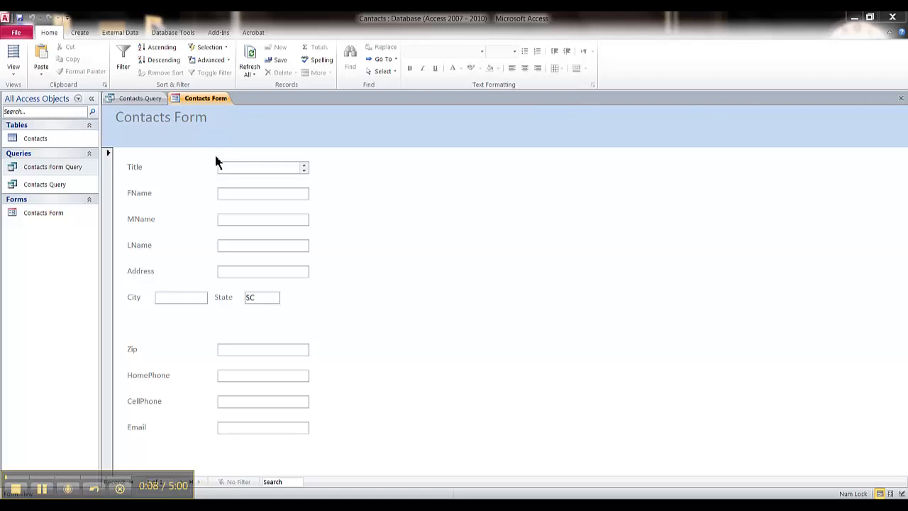
Enter Mr. as the Title in the contacts form and move through the remaining fields to check their order
click(224, 169)
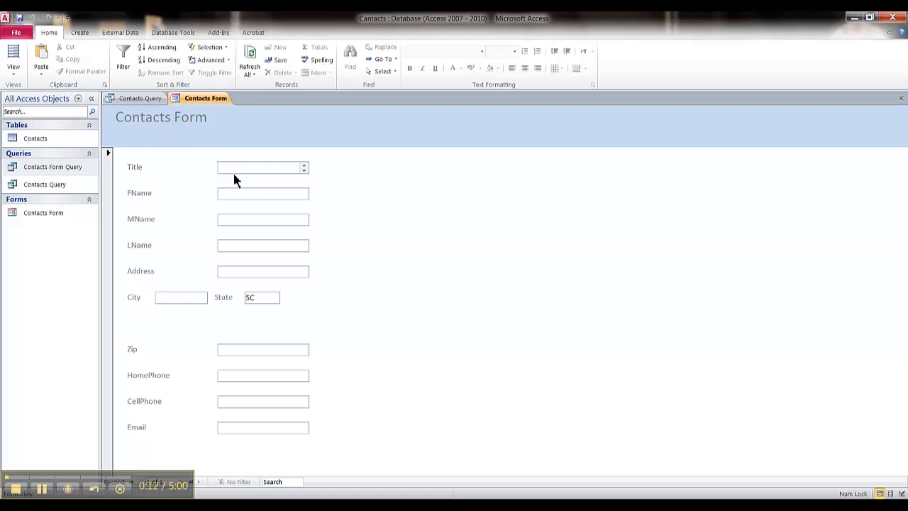
text(Mr.)
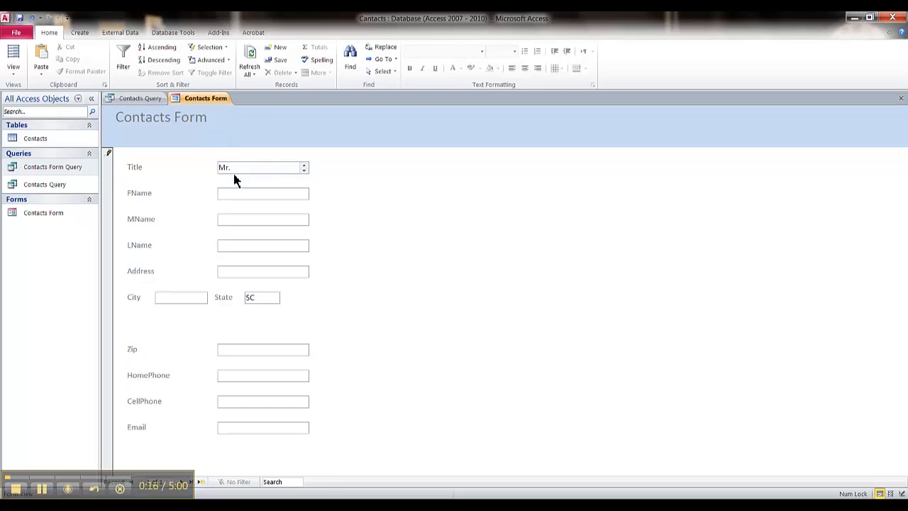
key(Tab)
key(Tab)
key(Tab)
key(Tab)
key(Tab)
key(Tab)
key(Tab)
key(Tab)
In Design view, move the HomePhone label and text box together into the gap between the City/State row and Zip
click(901, 494)
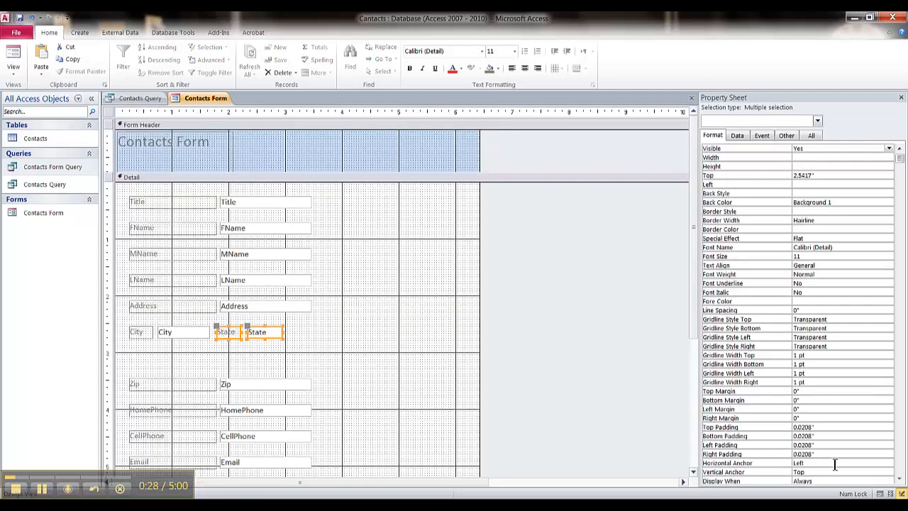
drag(142, 415, 67, 383)
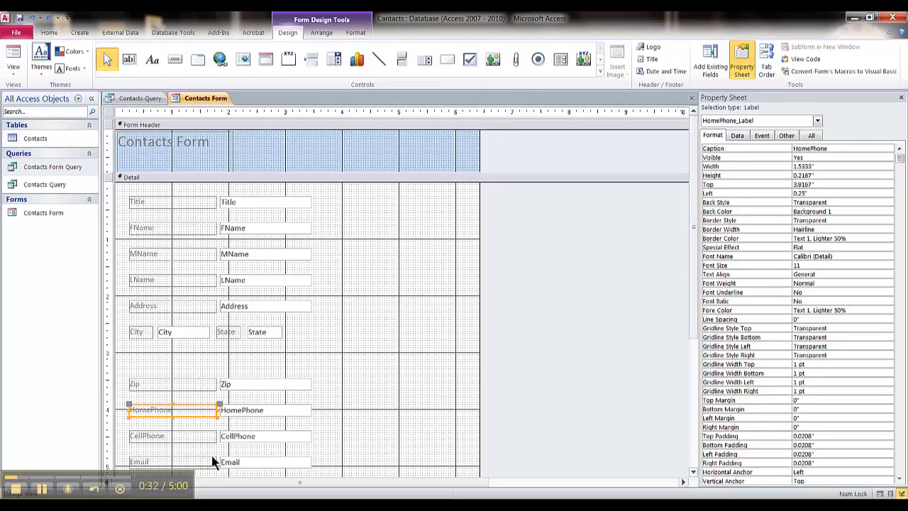
drag(317, 420, 123, 393)
drag(173, 414, 175, 360)
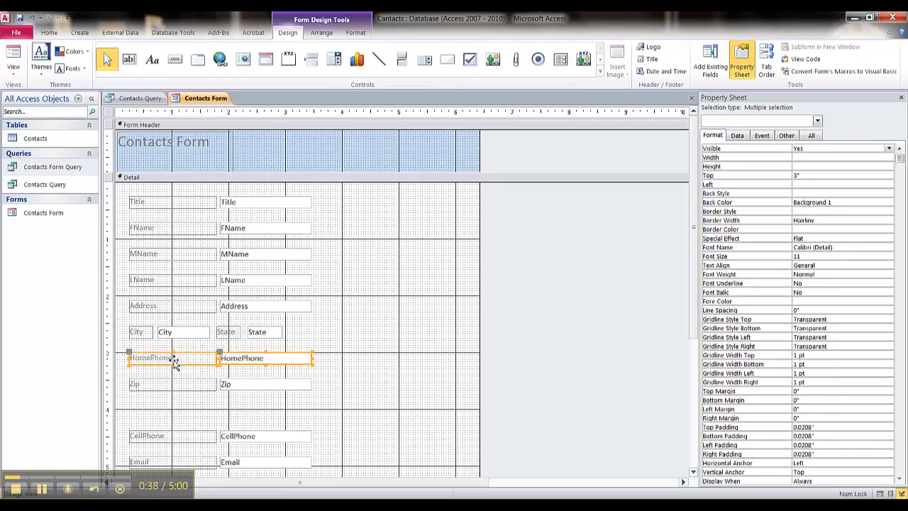
In Form view, step through the fields from FName to check where the cursor goes after State
click(15, 58)
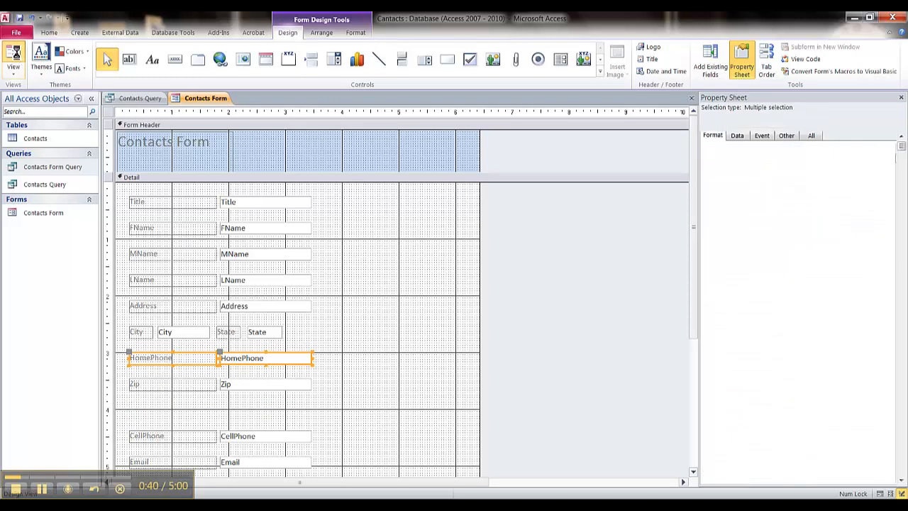
click(280, 195)
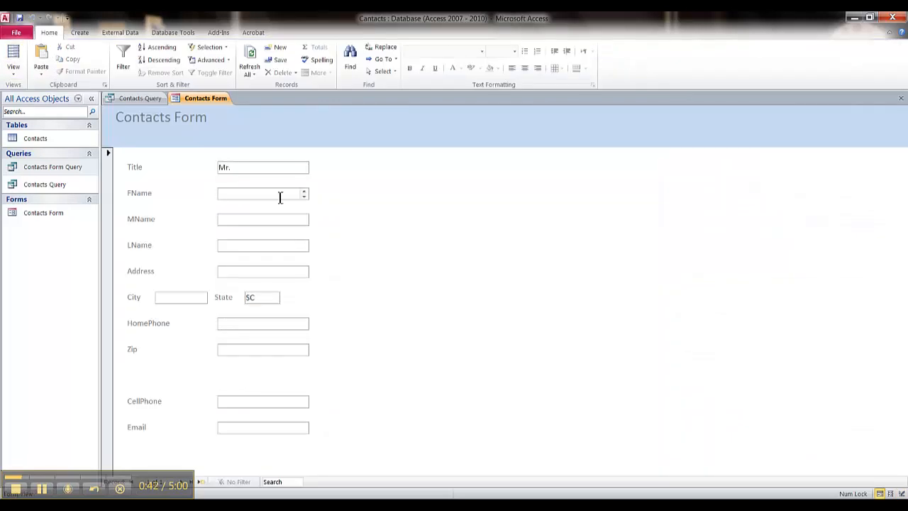
key(Tab)
key(Tab)
key(Tab)
key(Tab)
key(Tab)
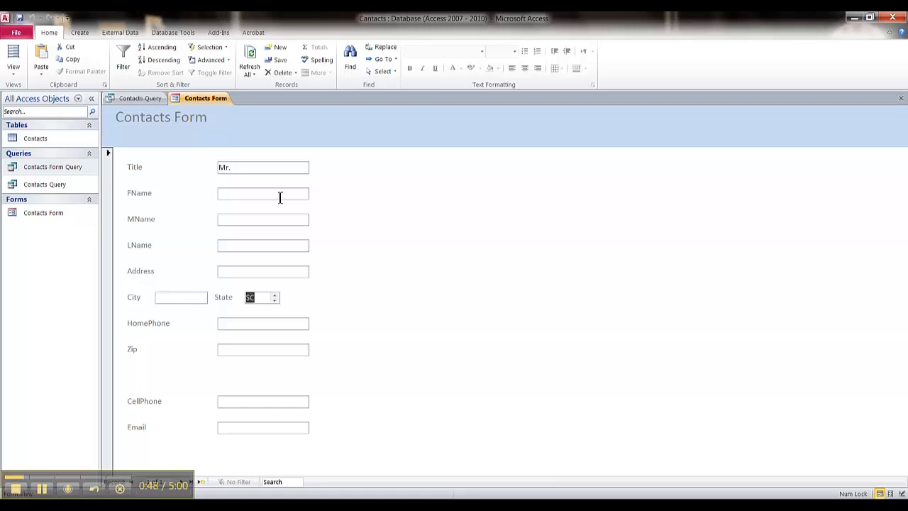
key(Tab)
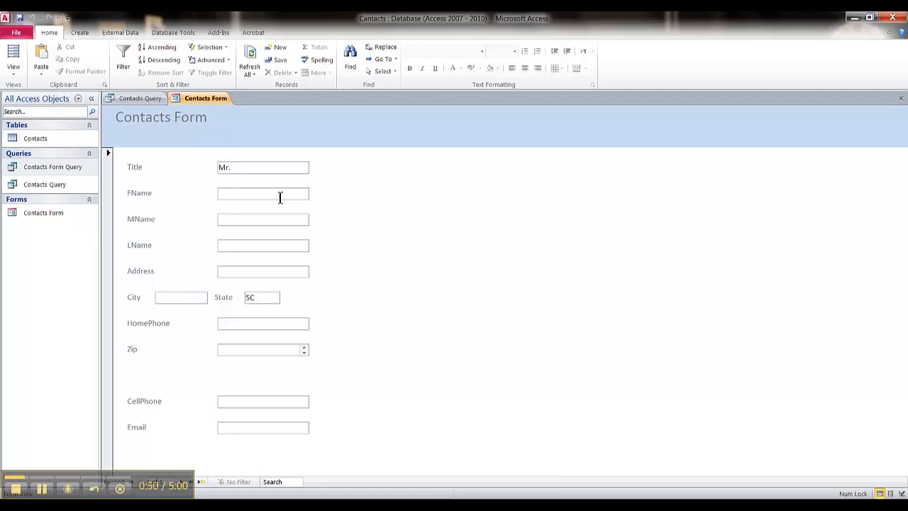
key(Tab)
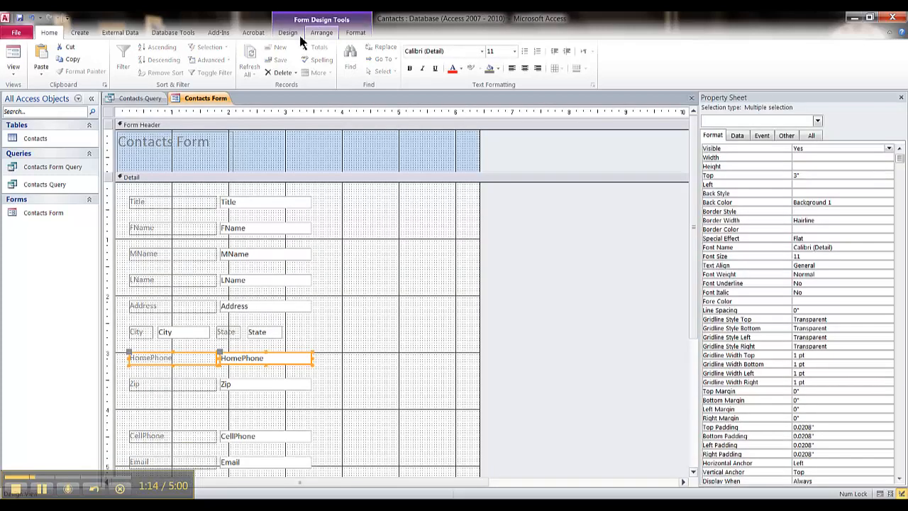
In the form's Detail section tab order, place HomePhone directly before Zip and apply the custom order
click(295, 36)
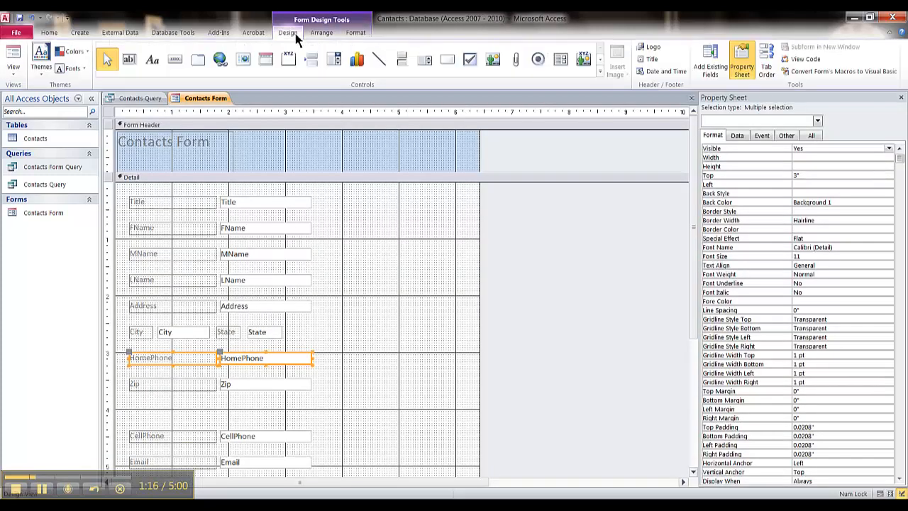
click(767, 71)
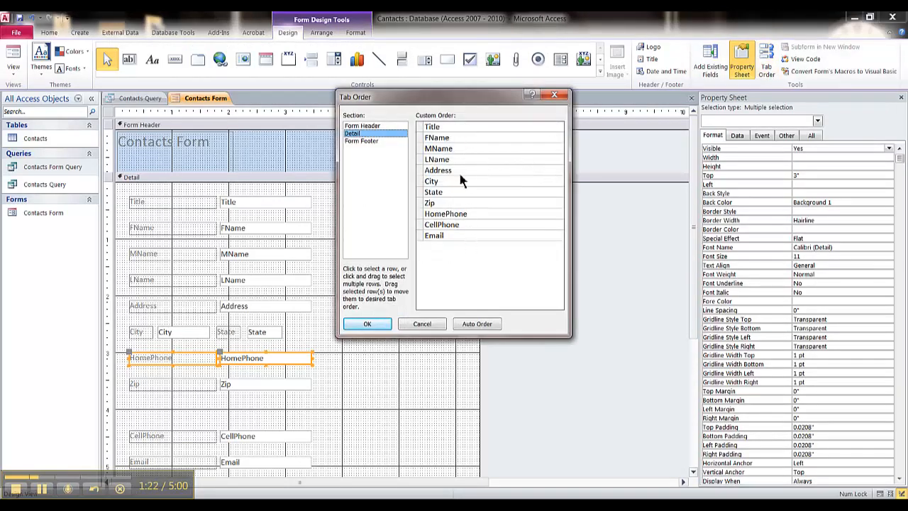
drag(438, 97, 530, 178)
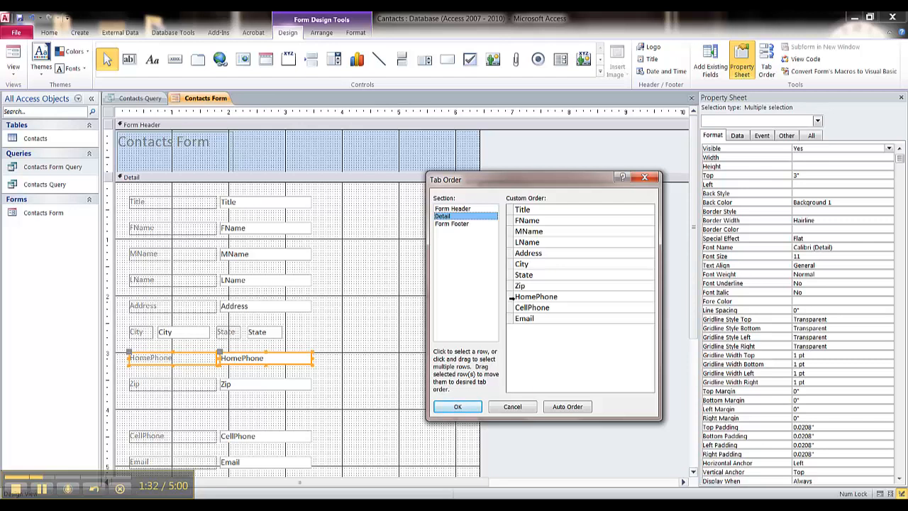
click(511, 298)
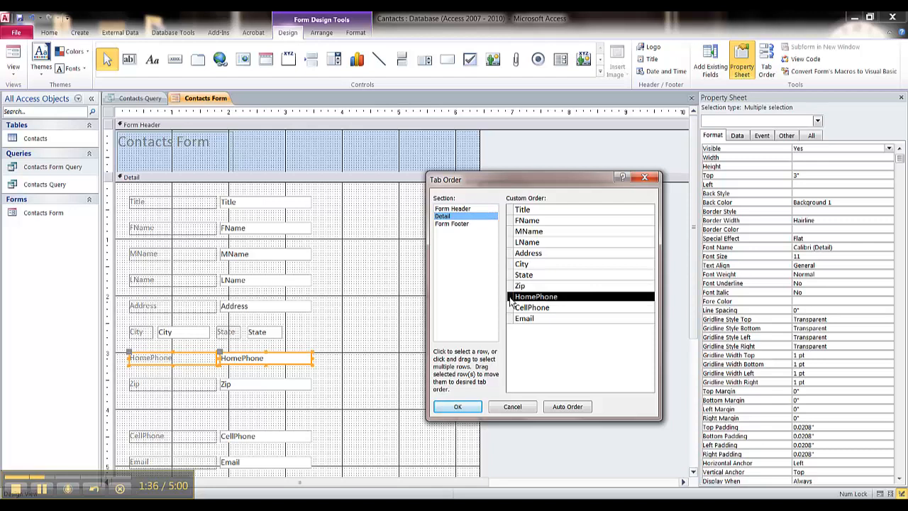
drag(510, 300, 510, 291)
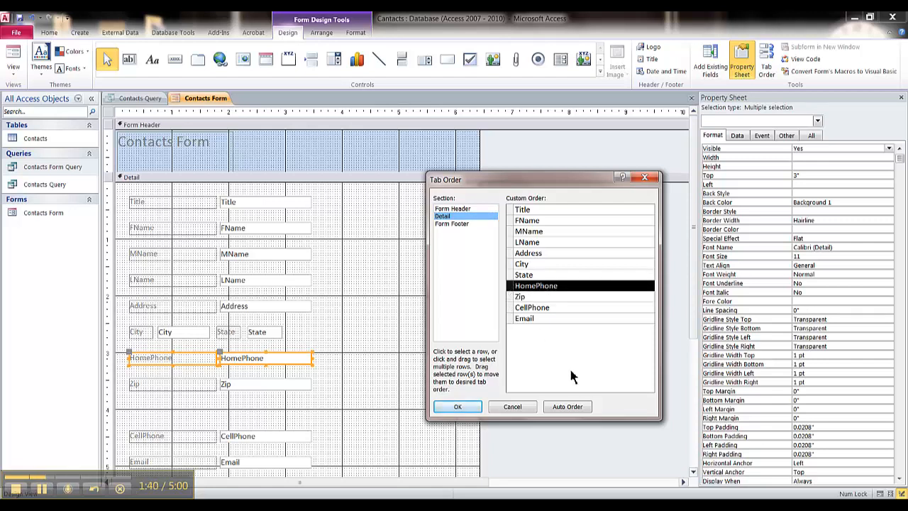
click(470, 410)
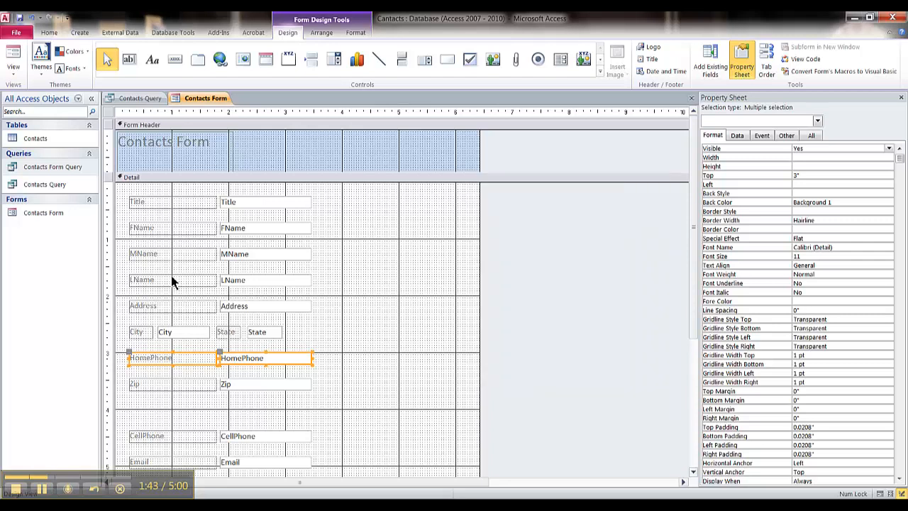
Test the revised tab order in Form view, stepping from FName past State through HomePhone and Zip
click(13, 57)
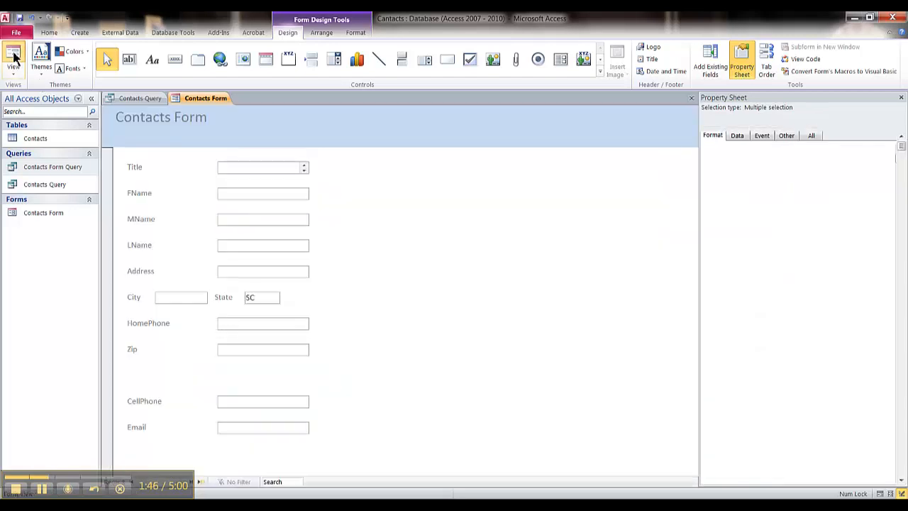
click(229, 197)
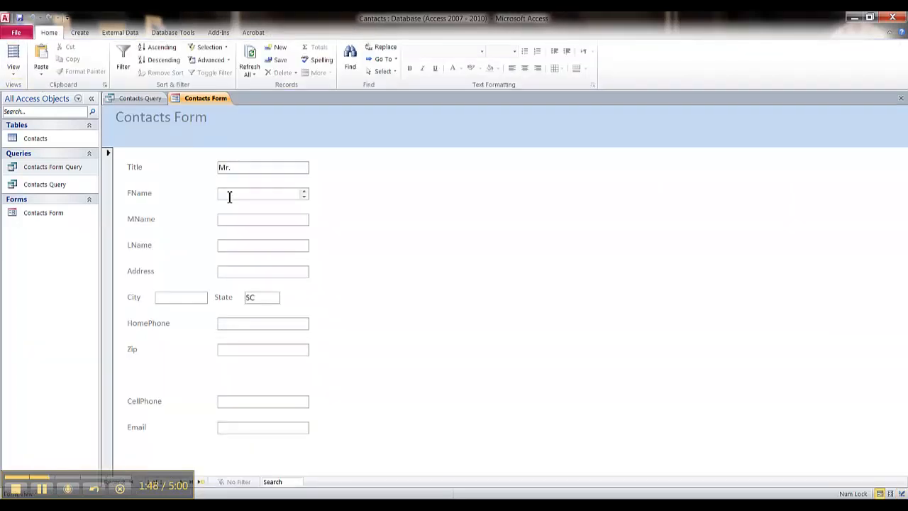
key(Tab)
key(Tab)
key(Tab)
key(Tab)
key(Tab)
key(Tab)
key(Tab)
Return to Design view and move the HomePhone label and text box below Zip
click(902, 493)
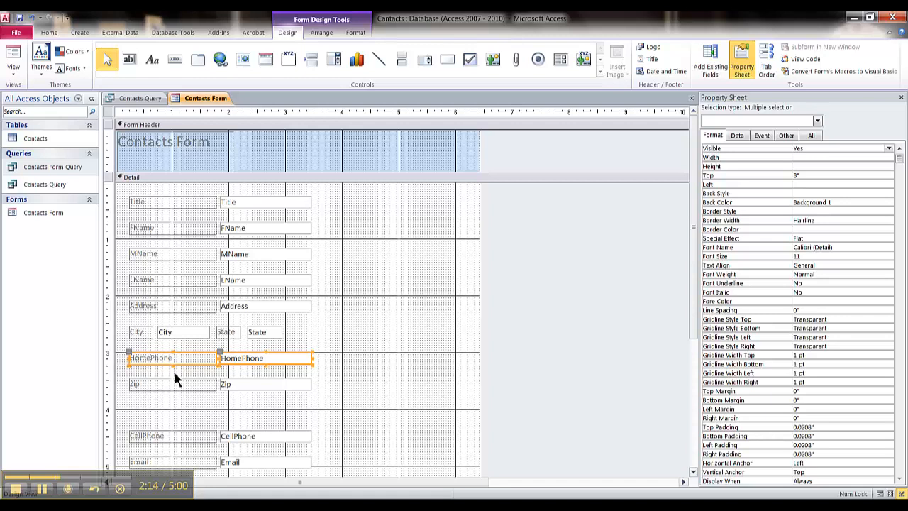
drag(152, 369, 247, 406)
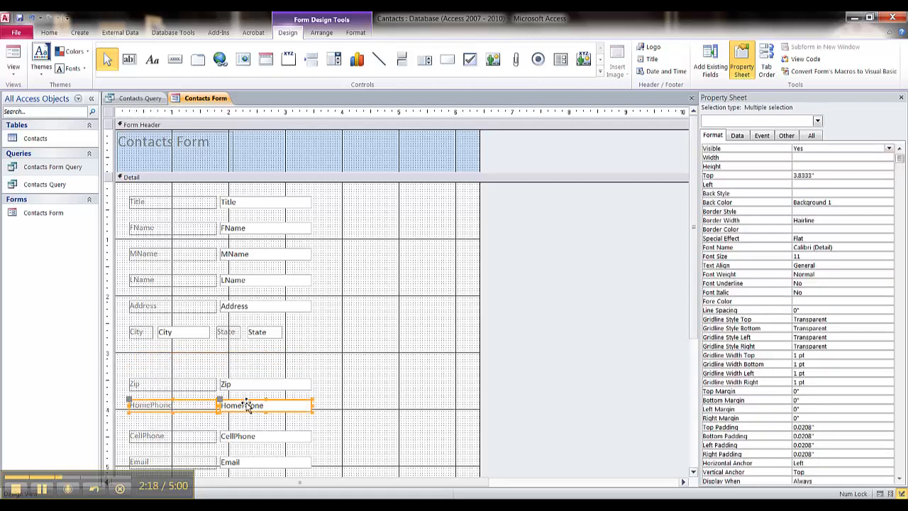
click(145, 337)
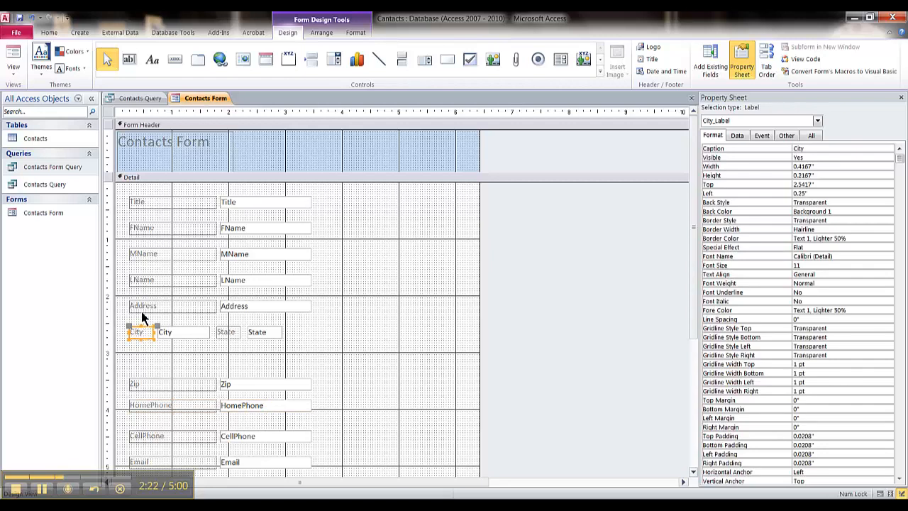
click(142, 311)
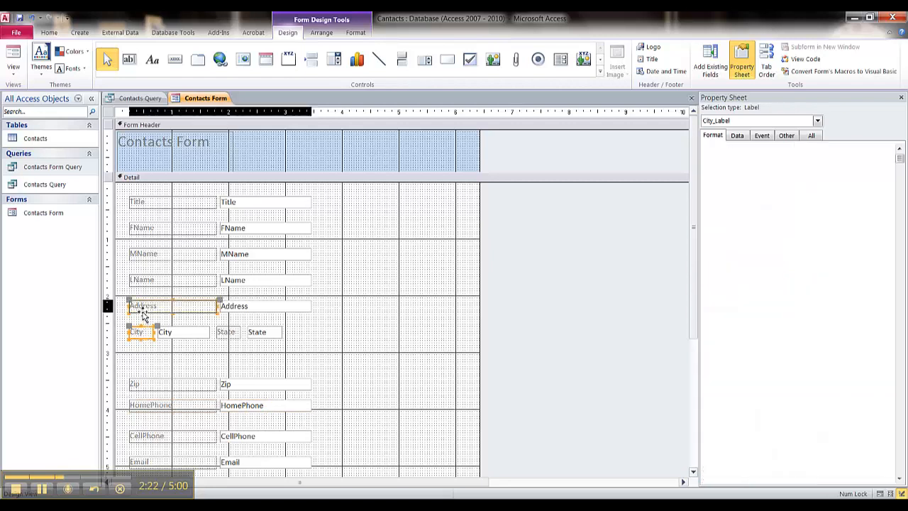
click(250, 306)
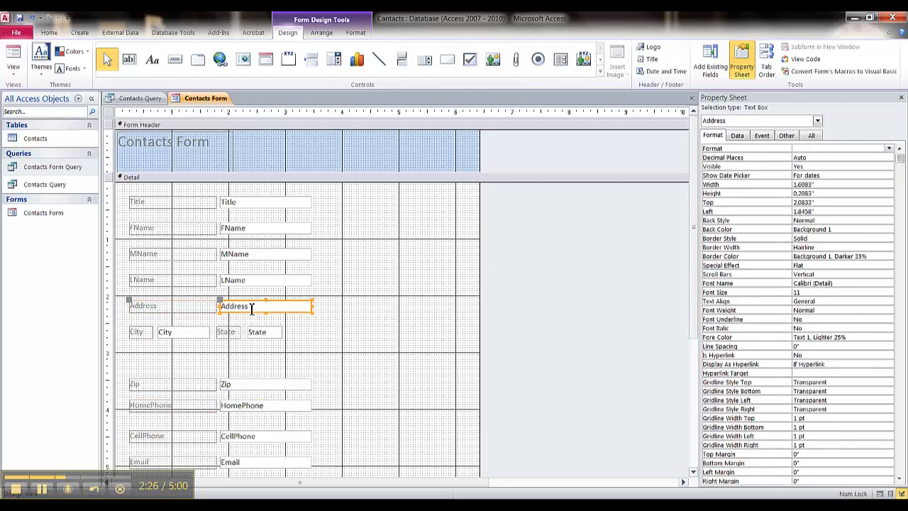
Change the FName, MName and LName label captions to First Name, Middle Name and Last Name
shift+click(143, 228)
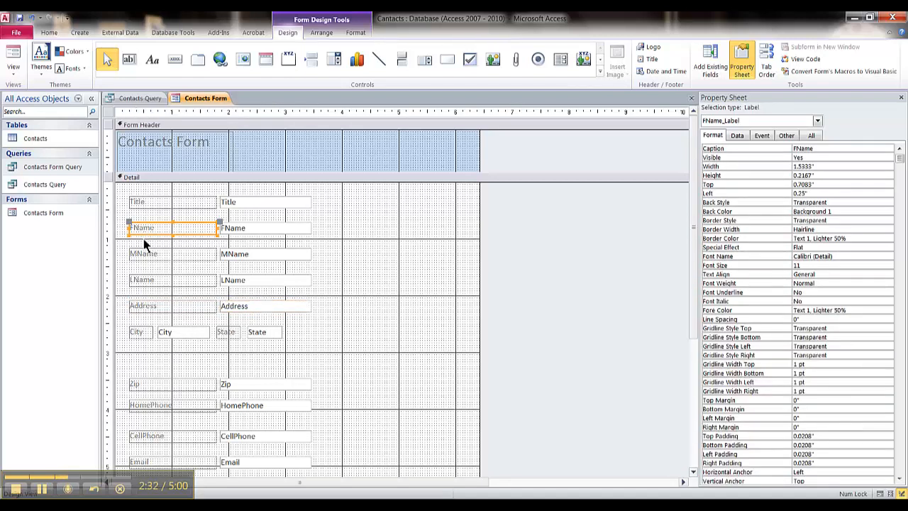
click(134, 228)
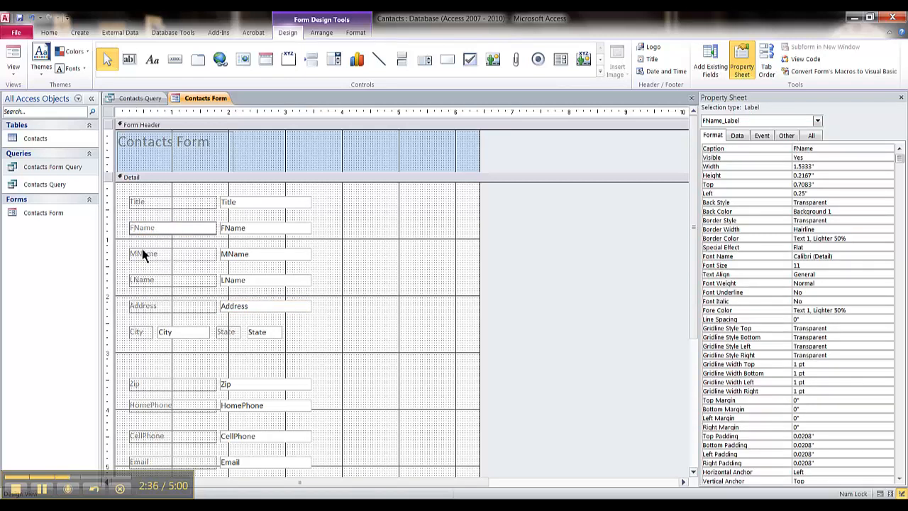
text(irst)
click(141, 256)
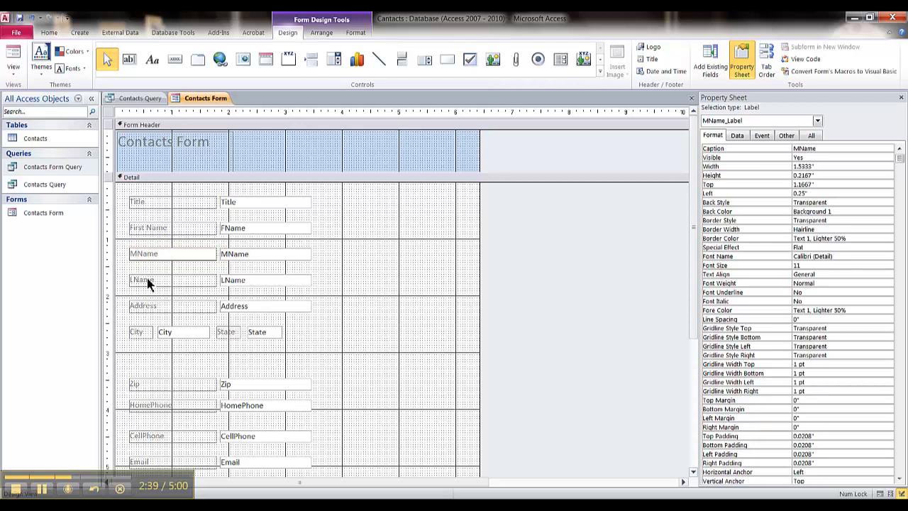
text(iddle)
click(133, 281)
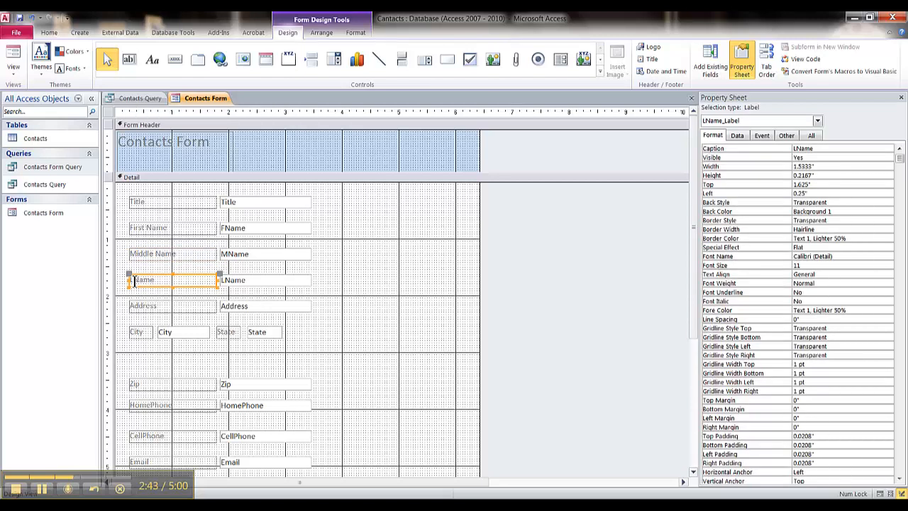
click(133, 281)
text(ast)
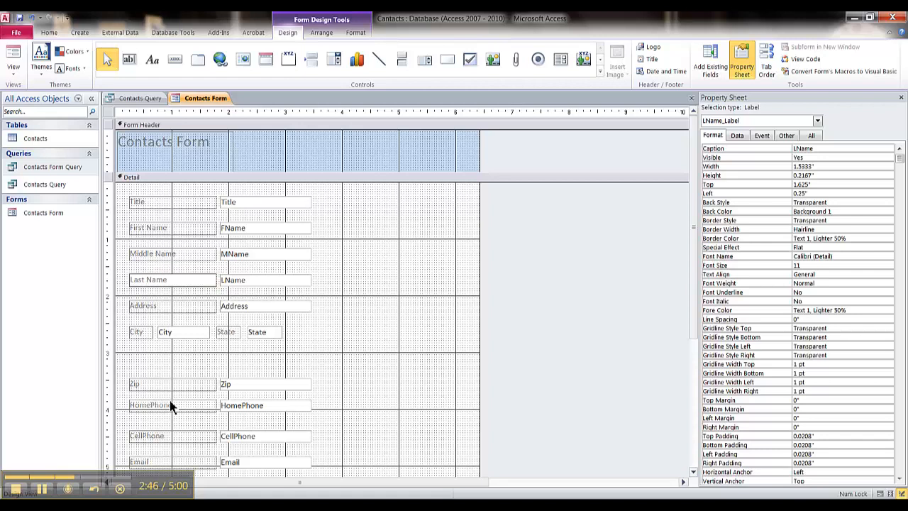
Change the HomePhone and CellPhone label captions to Home Phone and Cell Phone
click(149, 408)
click(152, 407)
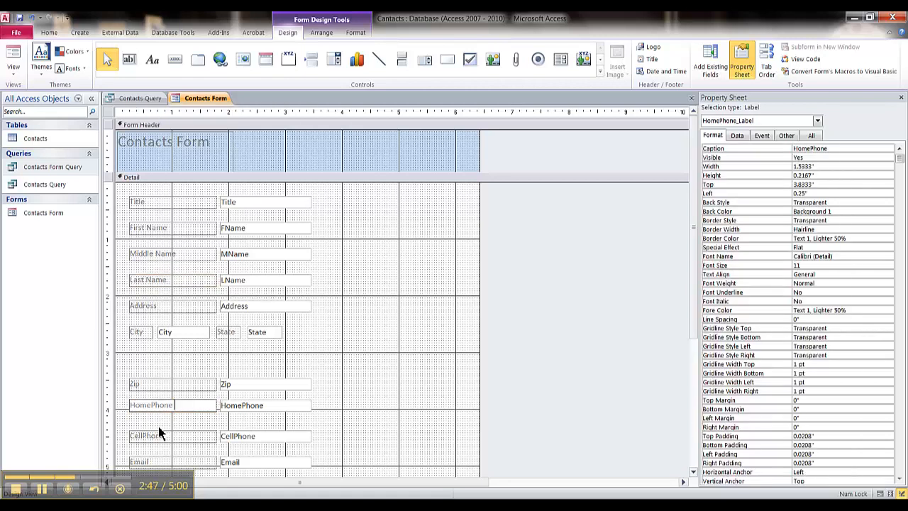
click(151, 405)
click(147, 435)
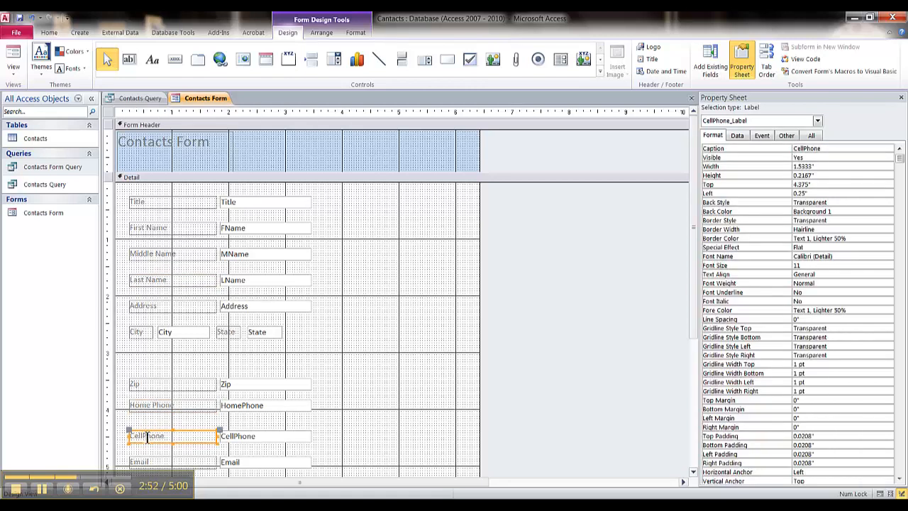
click(147, 436)
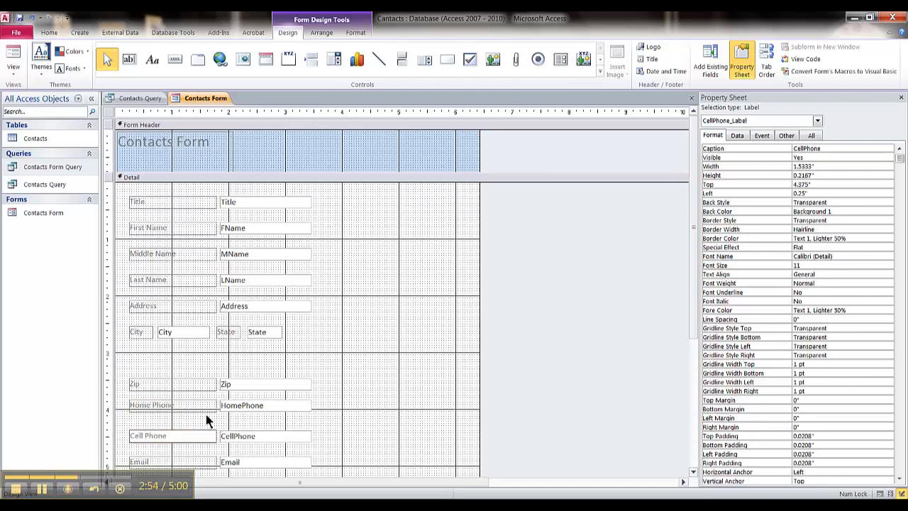
click(336, 385)
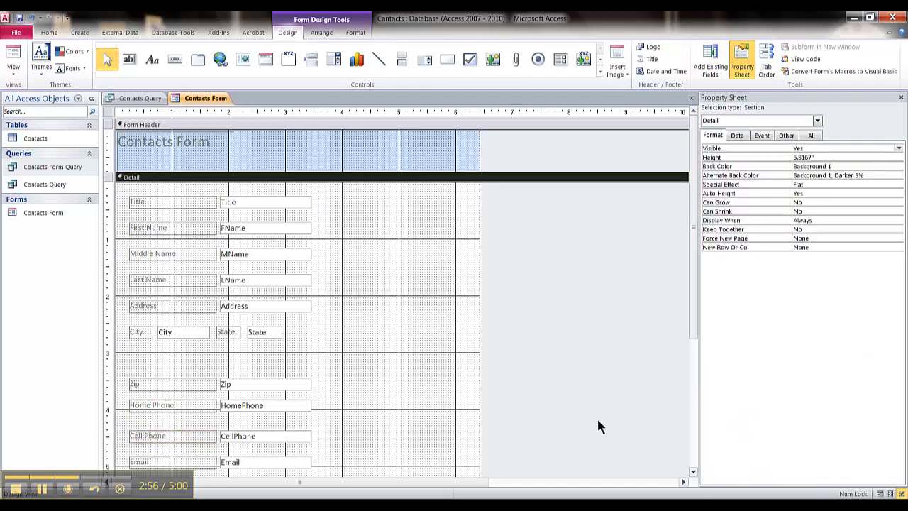
Display the contacts form in Form view to review its label captions and field layout
click(13, 54)
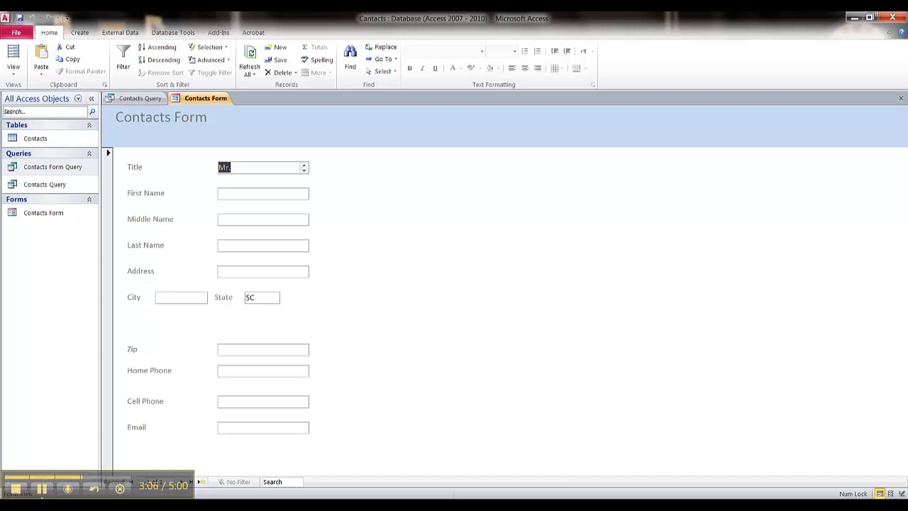
click(42, 489)
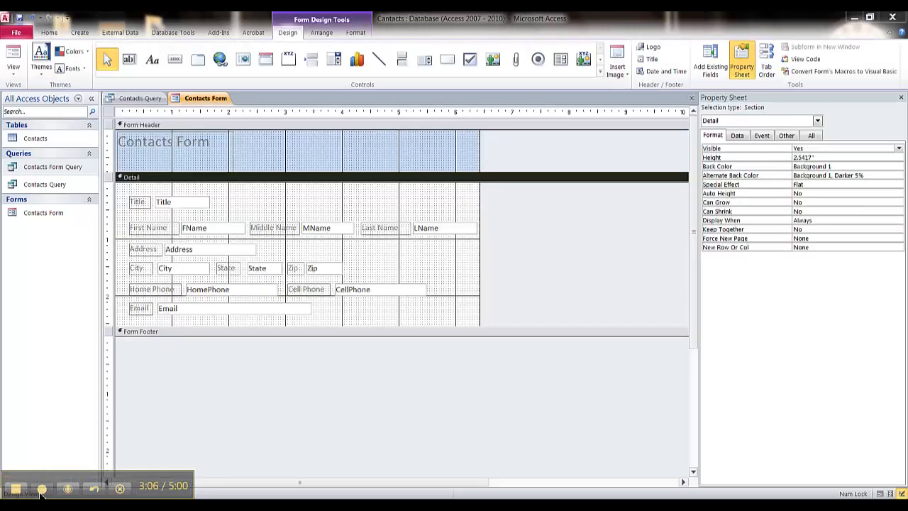
click(42, 489)
click(11, 60)
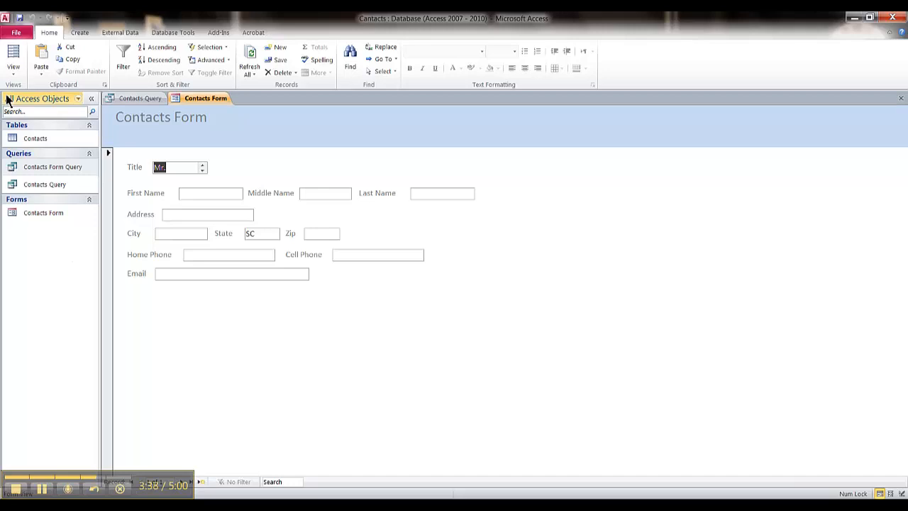
Return to Design view and fill the Detail section's background with the theme color Accent 5, Lighter 40%
click(901, 493)
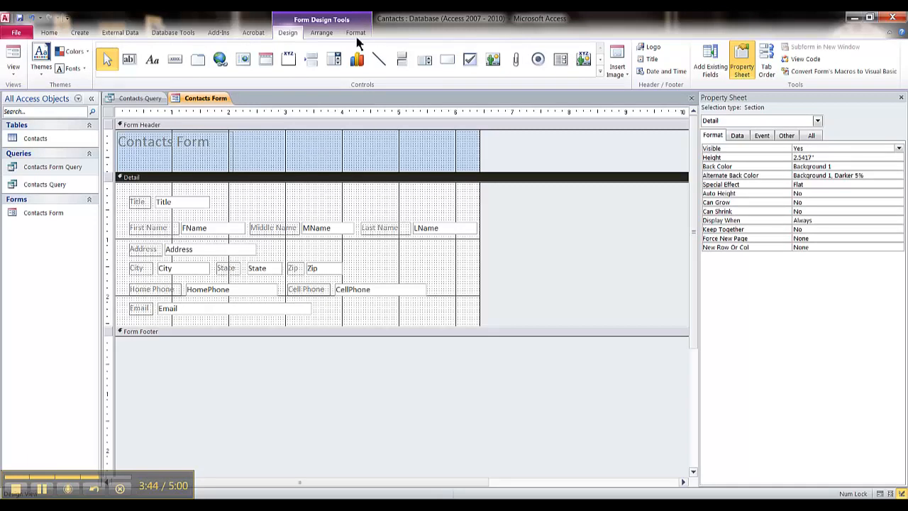
click(356, 34)
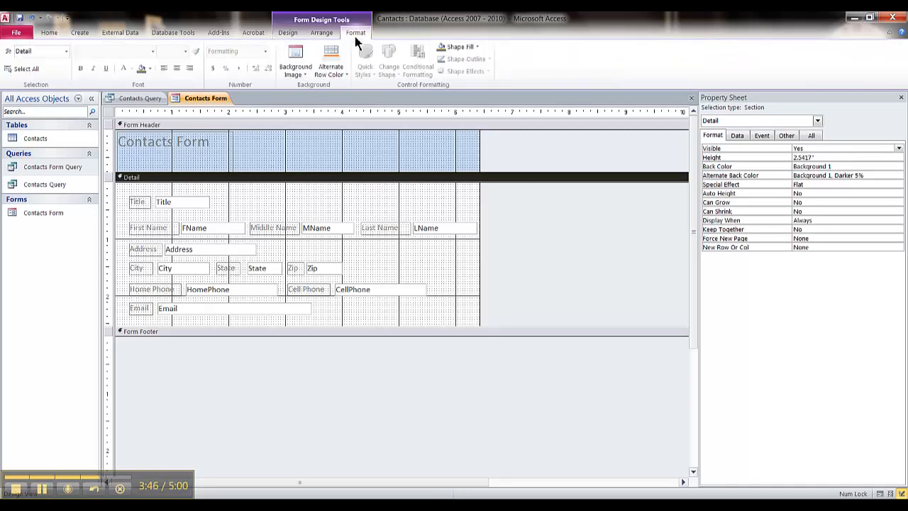
click(464, 48)
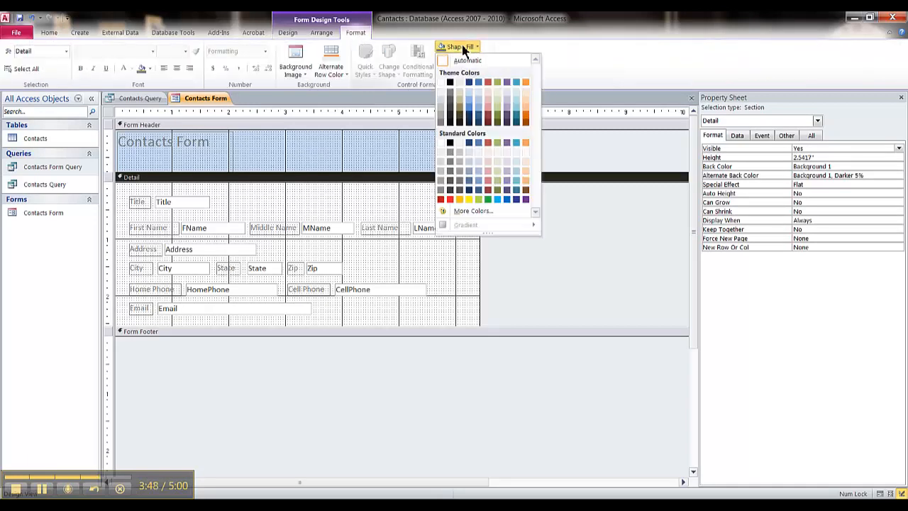
click(516, 112)
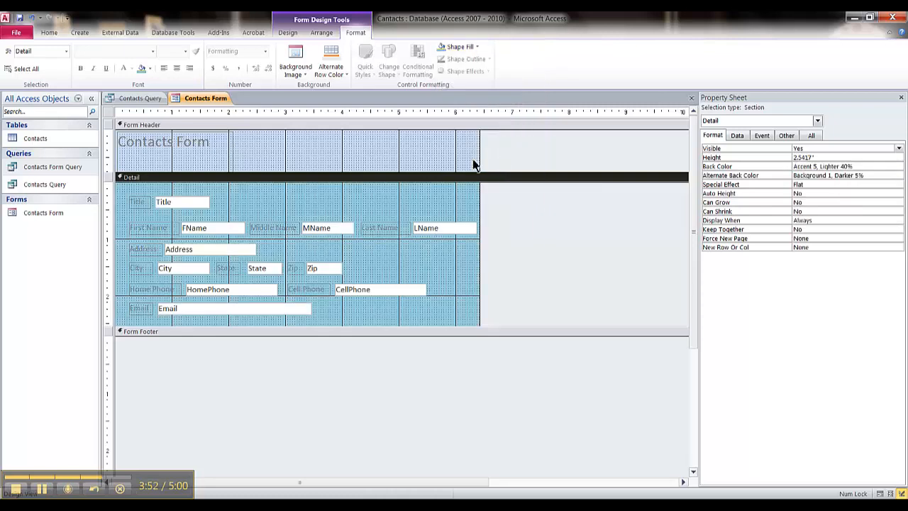
Delete the form header and footer sections with all their controls, and display the form in Form view
click(423, 149)
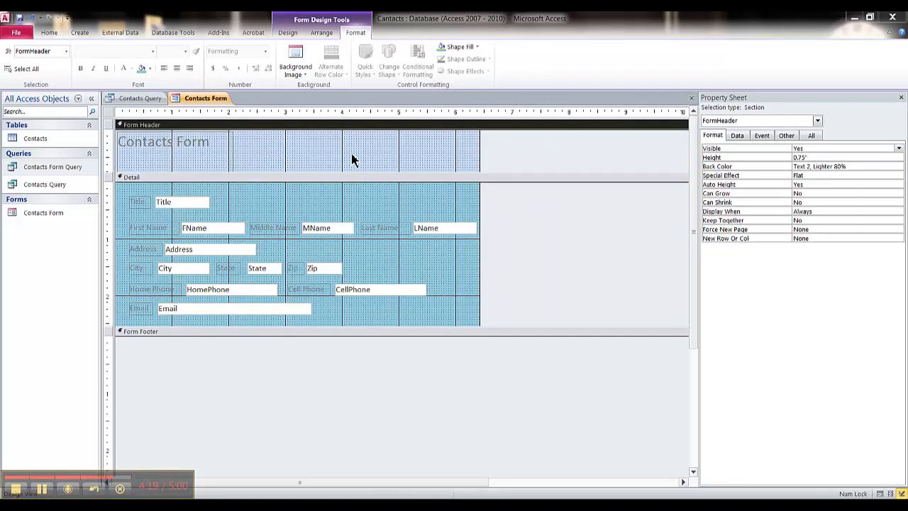
click(310, 153)
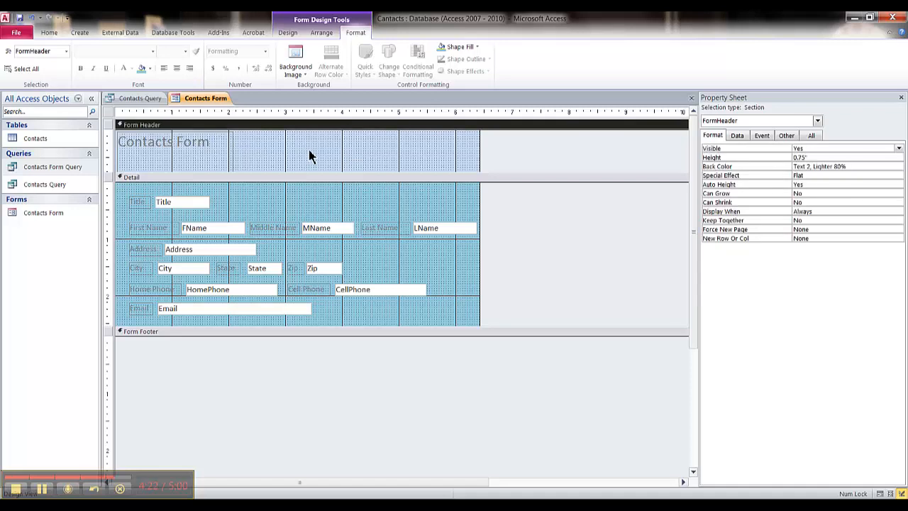
right_click(310, 155)
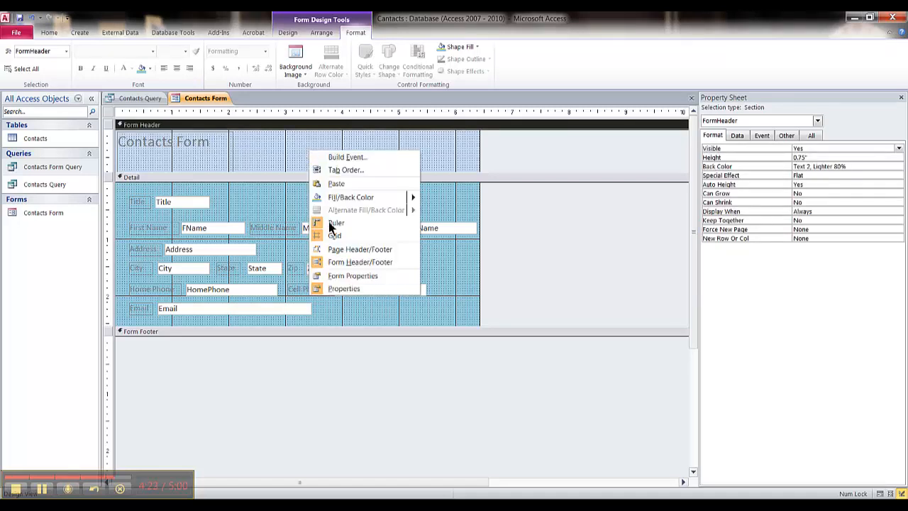
click(338, 267)
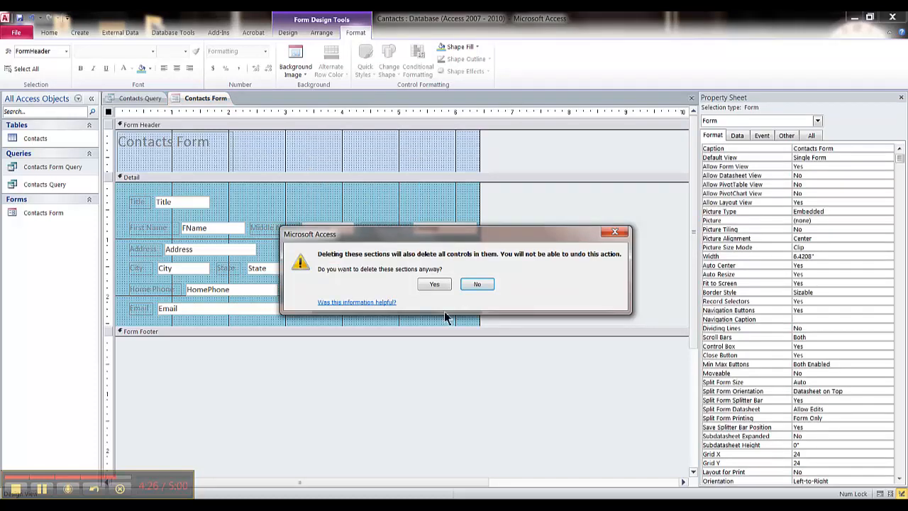
click(438, 287)
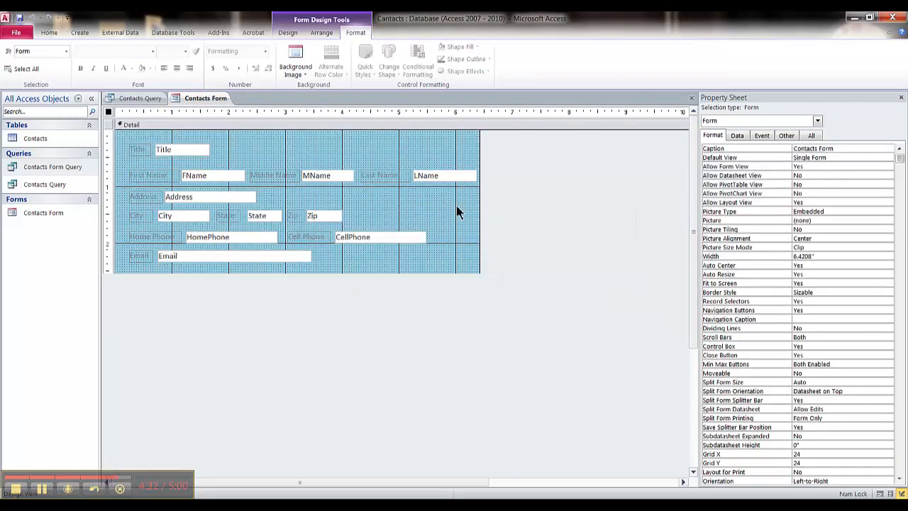
click(880, 493)
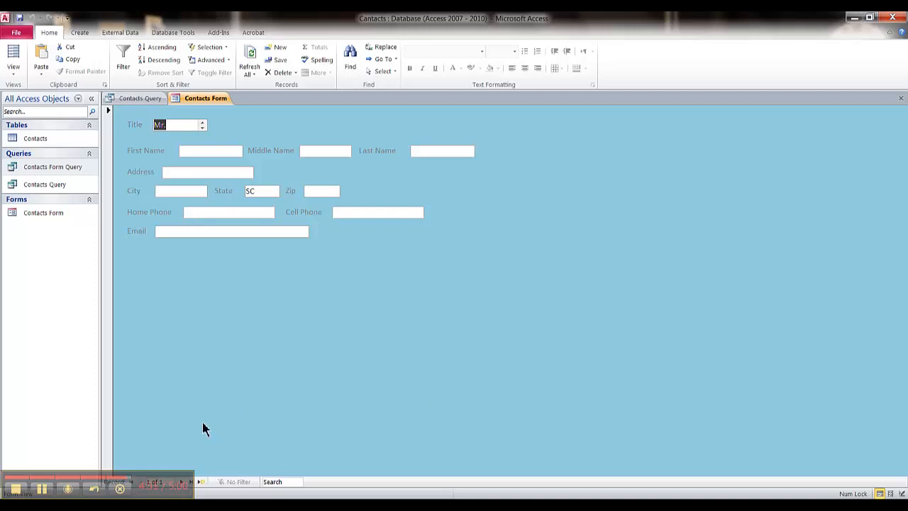
click(43, 491)
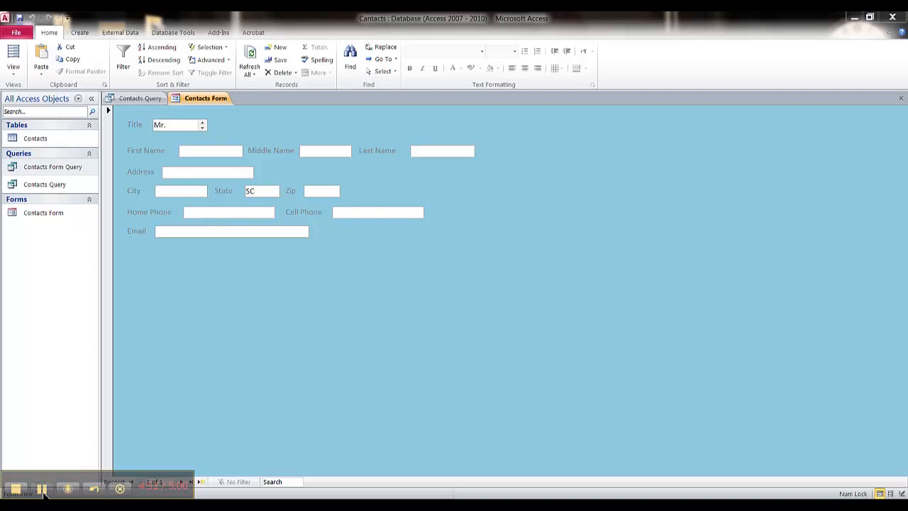